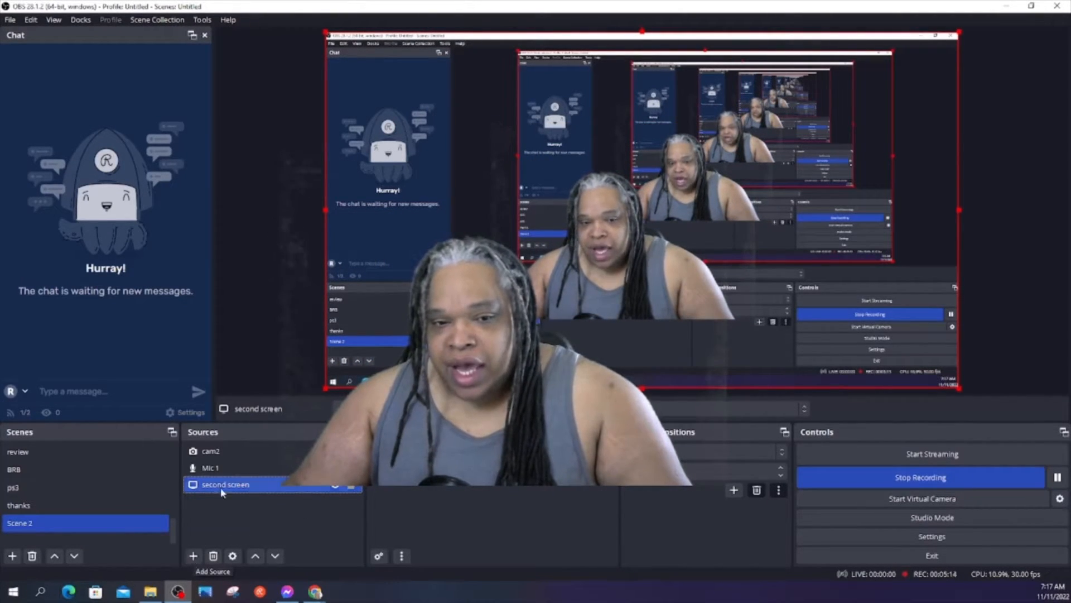
pyautogui.click(193, 556)
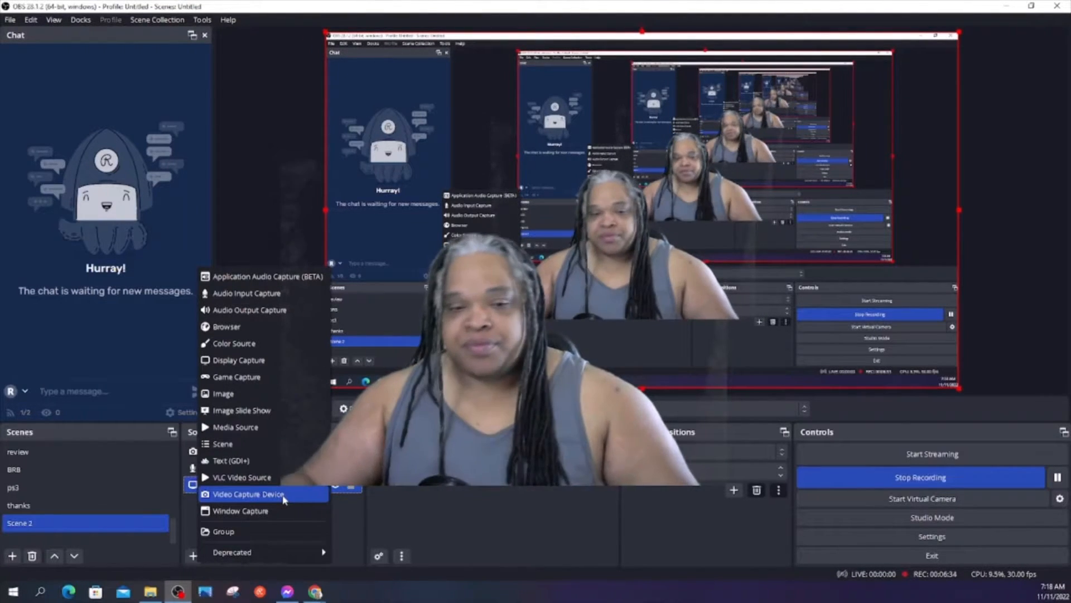
pyautogui.click(189, 523)
pyautogui.click(189, 524)
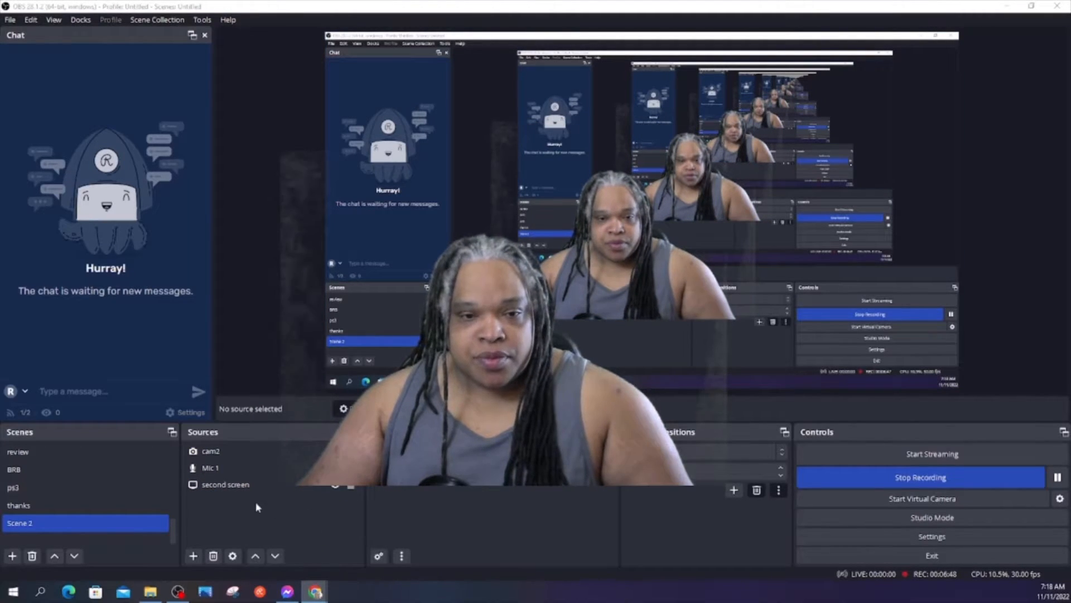
# Add the existing browser source "alert" to Scene 2
pyautogui.click(193, 556)
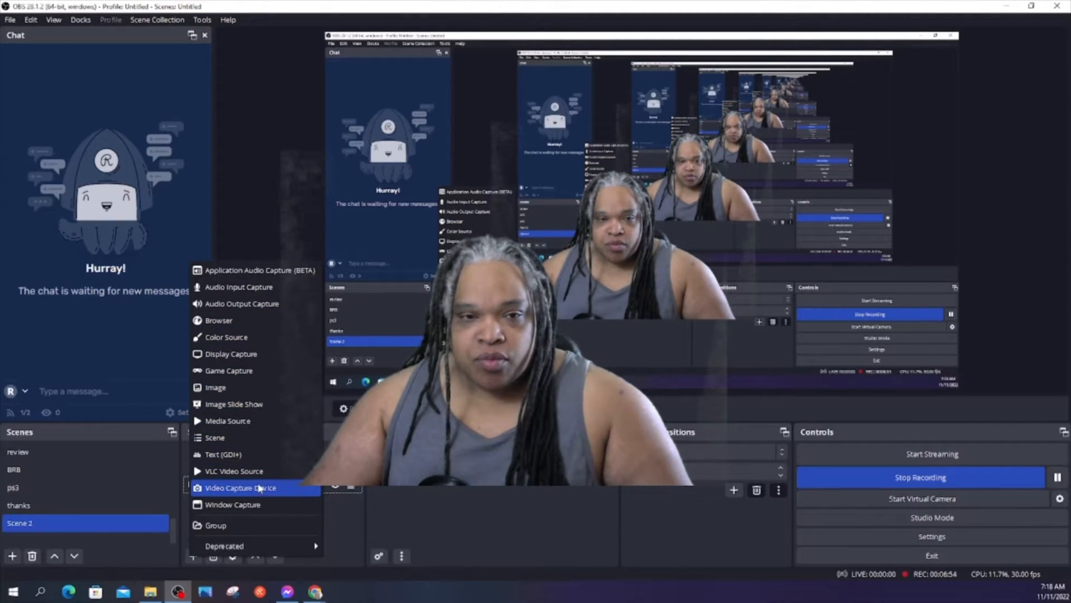
pyautogui.click(264, 322)
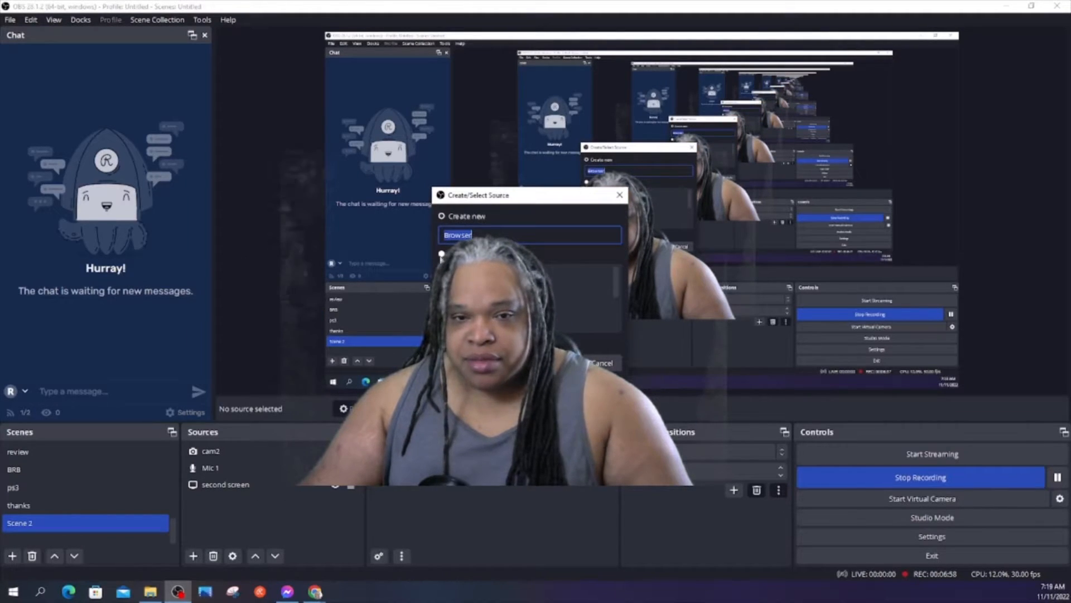
pyautogui.click(466, 254)
pyautogui.click(491, 274)
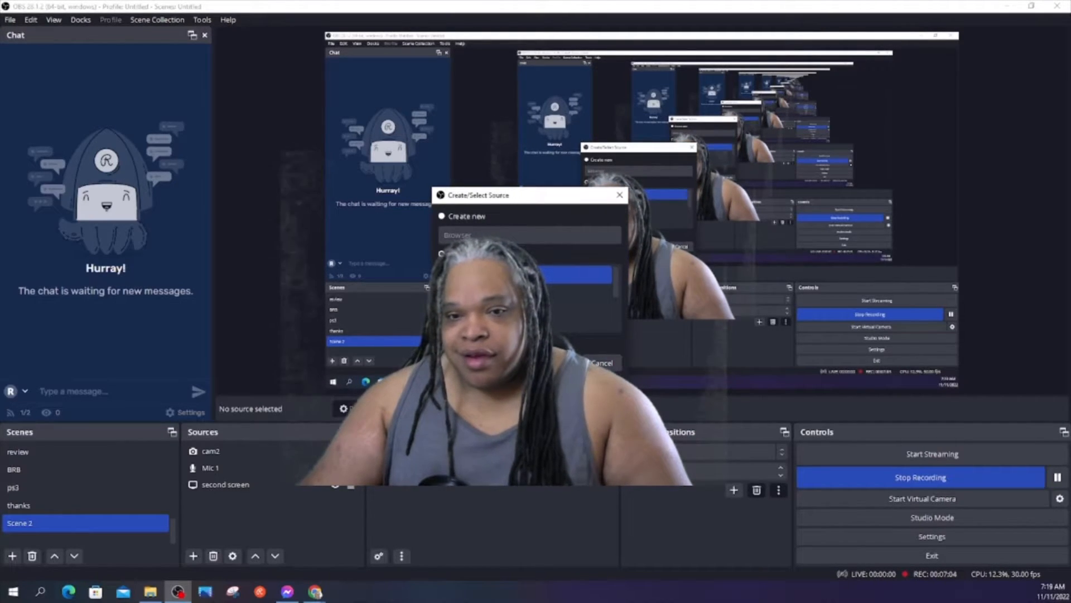
pyautogui.click(560, 363)
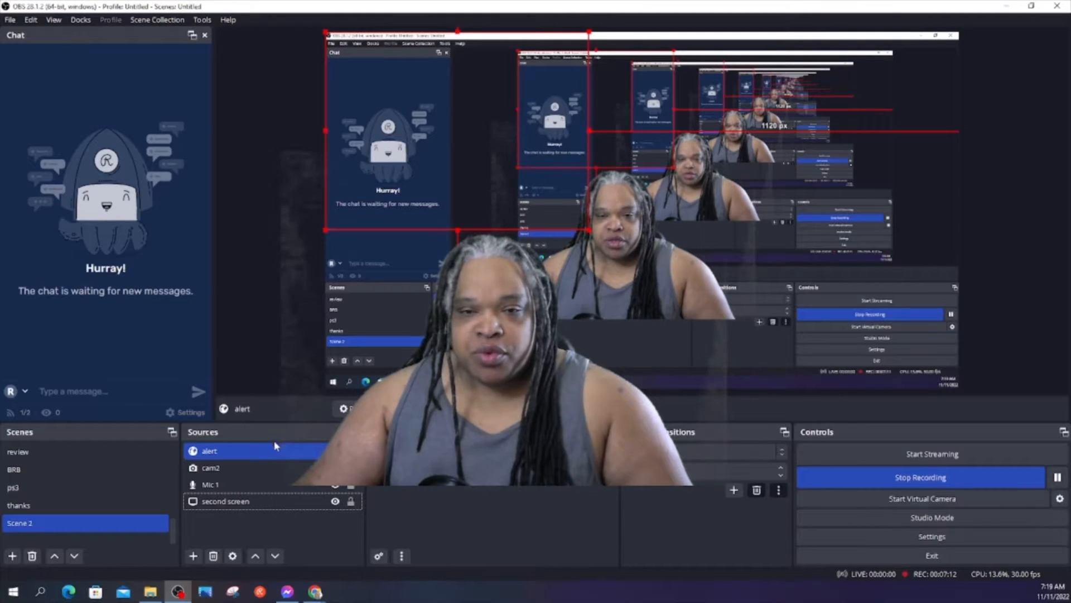
# Move the cam2 webcam image to the lower-right corner of the preview canvas
pyautogui.click(629, 270)
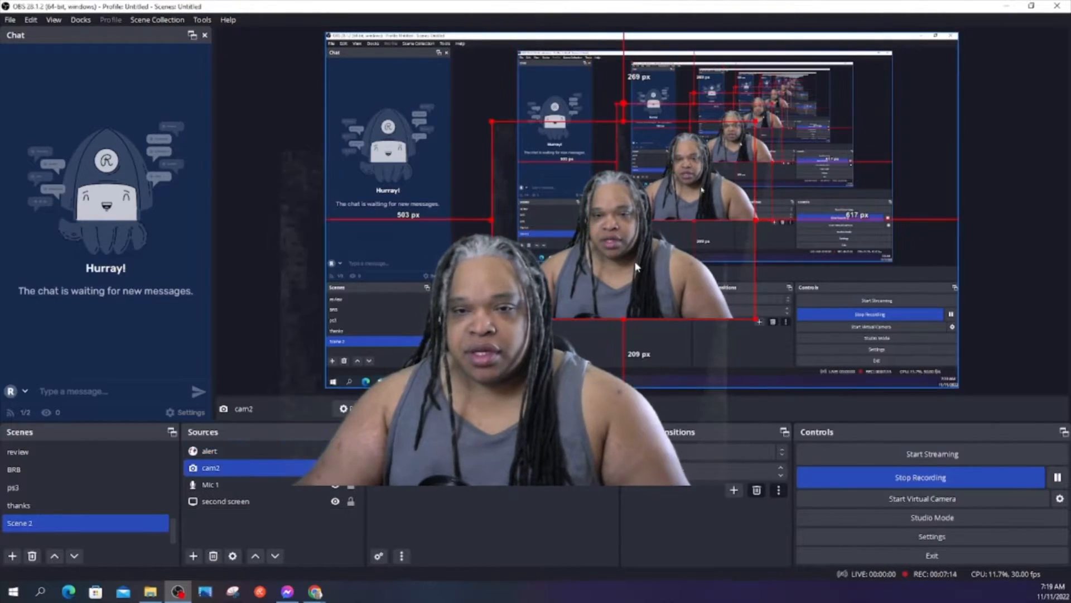
pyautogui.moveTo(629, 270); pyautogui.dragTo(793, 316)
# Review the alert browser source's properties, including its URL, width and height, and accept them as they are
pyautogui.click(230, 455)
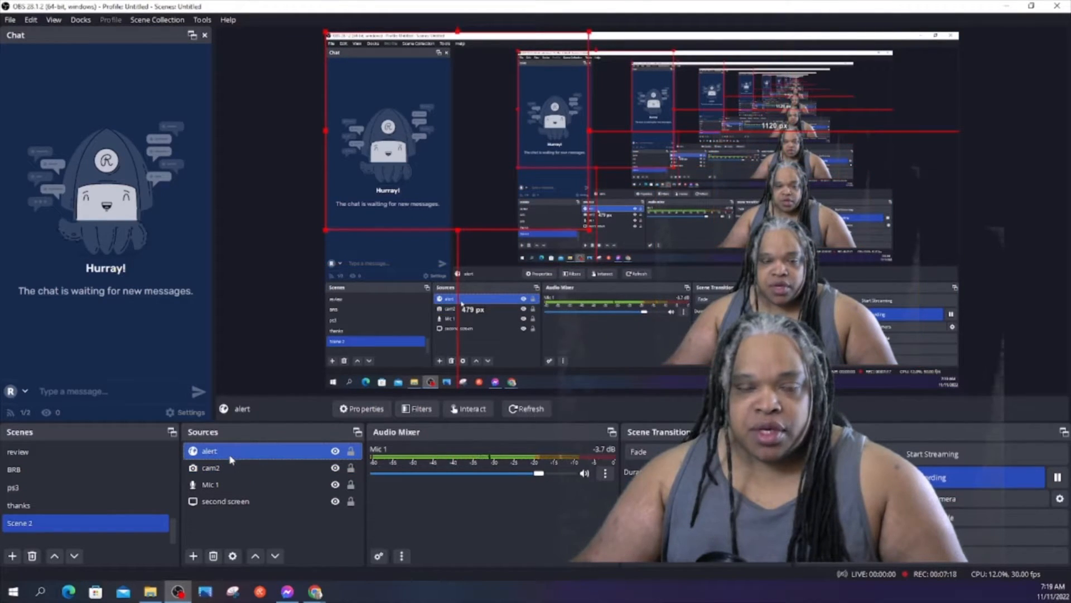
pyautogui.rightClick(232, 459)
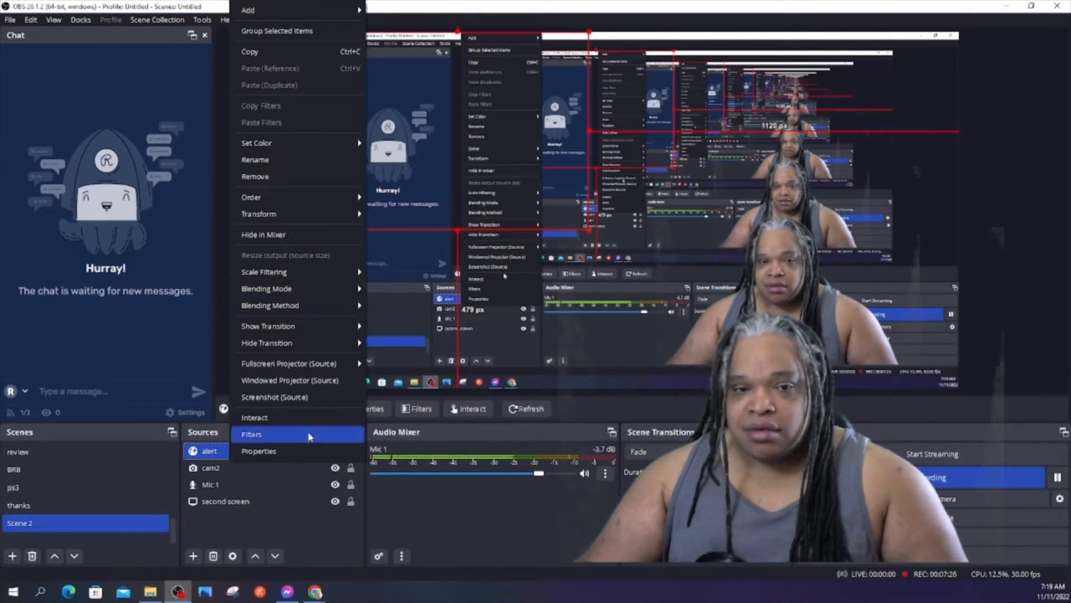
pyautogui.click(289, 450)
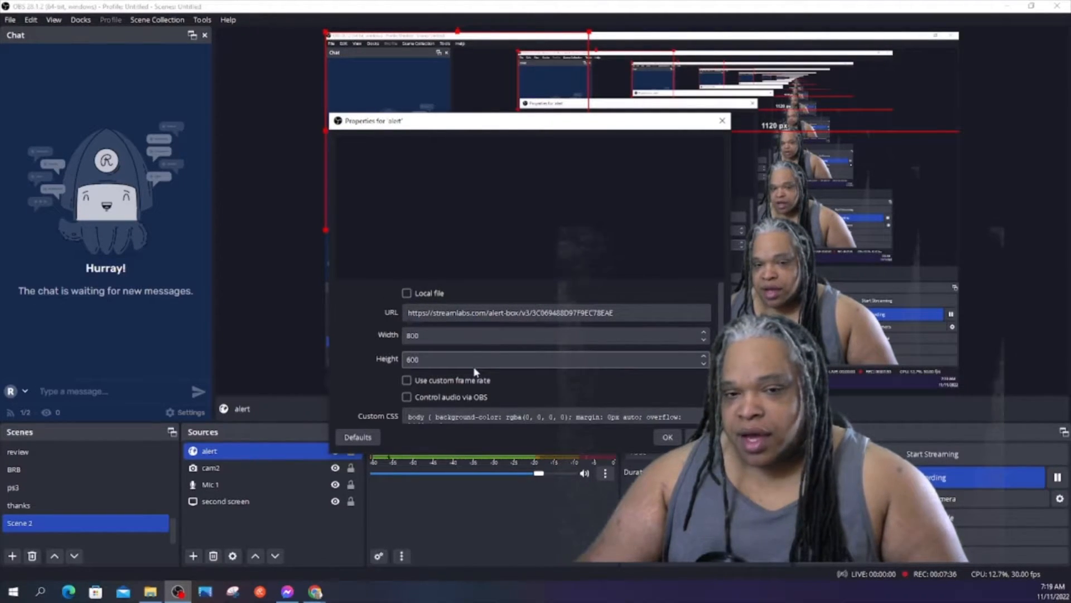
pyautogui.click(667, 437)
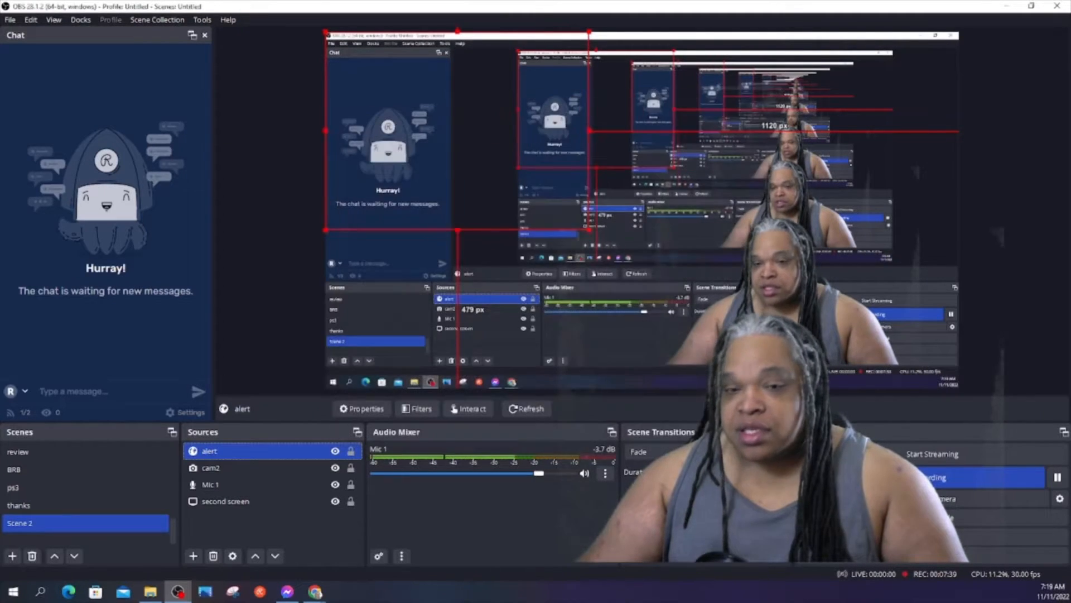
# Transform the alert source with Center to screen
pyautogui.rightClick(244, 455)
pyautogui.moveTo(352, 197)
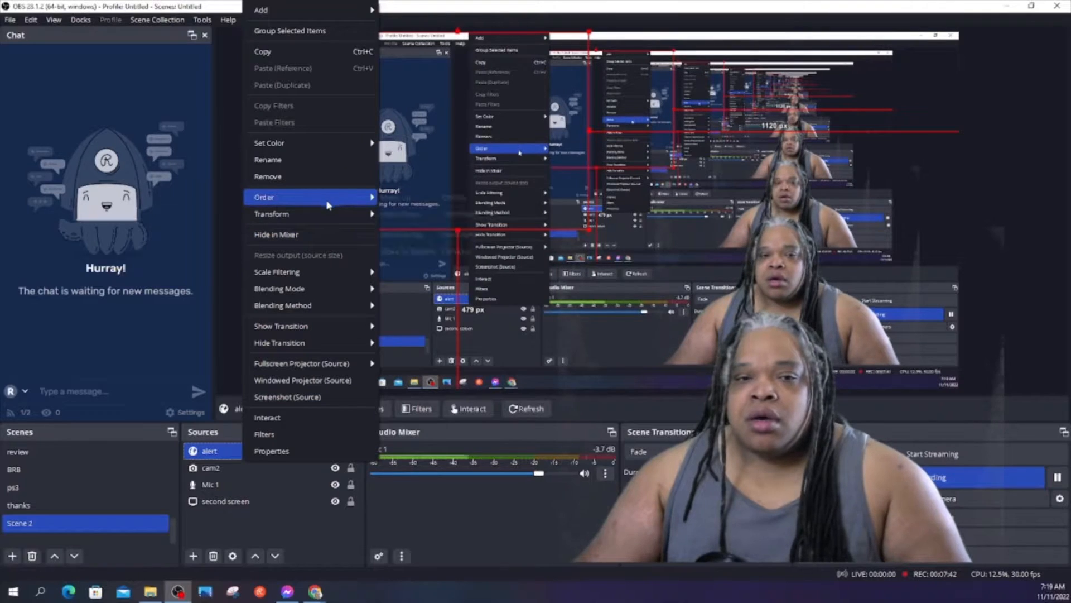
pyautogui.moveTo(383, 215)
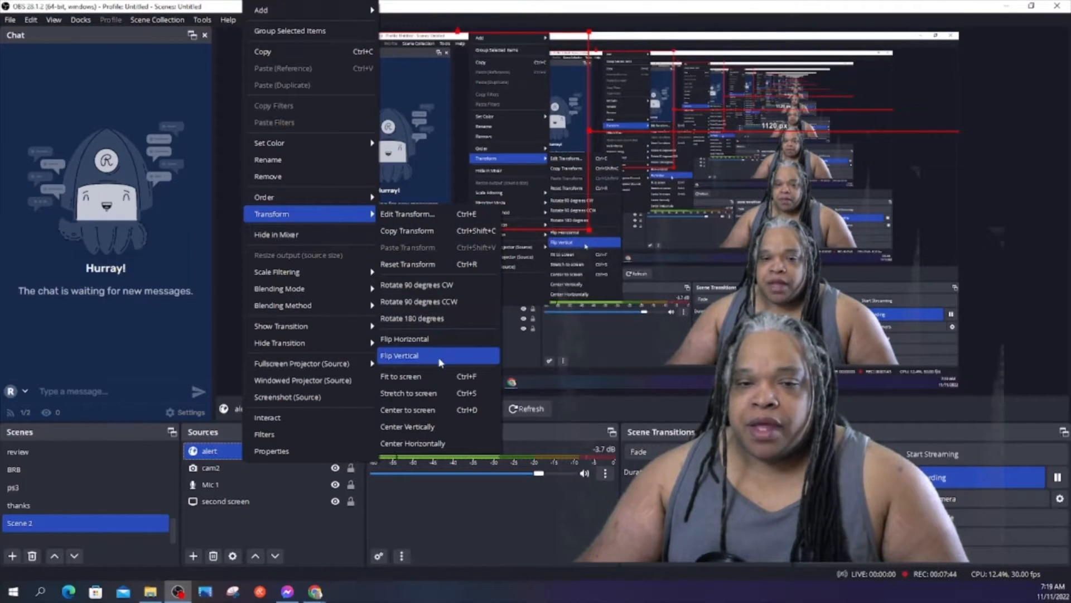
pyautogui.click(428, 411)
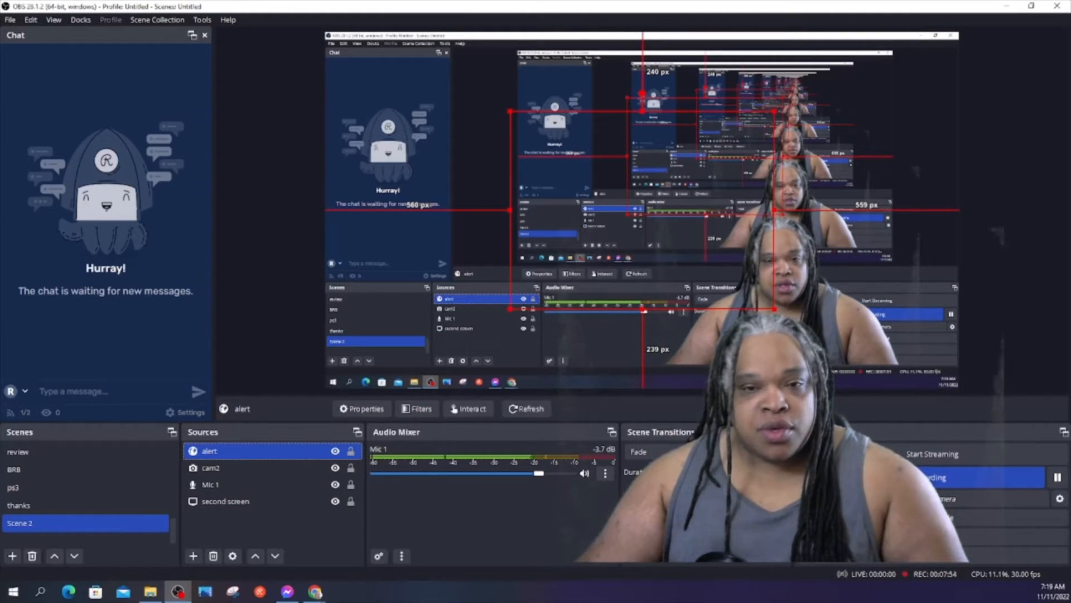
# Set the second screen source's captured display to Display 1: 1920x1080 @ 0,0 (Primary Monitor)
pyautogui.keyDown('ctrl'); pyautogui.click(237, 469); pyautogui.keyUp('ctrl')
pyautogui.keyDown('ctrl'); pyautogui.click(237, 469); pyautogui.keyUp('ctrl')
pyautogui.keyDown('ctrl'); pyautogui.click(229, 502); pyautogui.keyUp('ctrl')
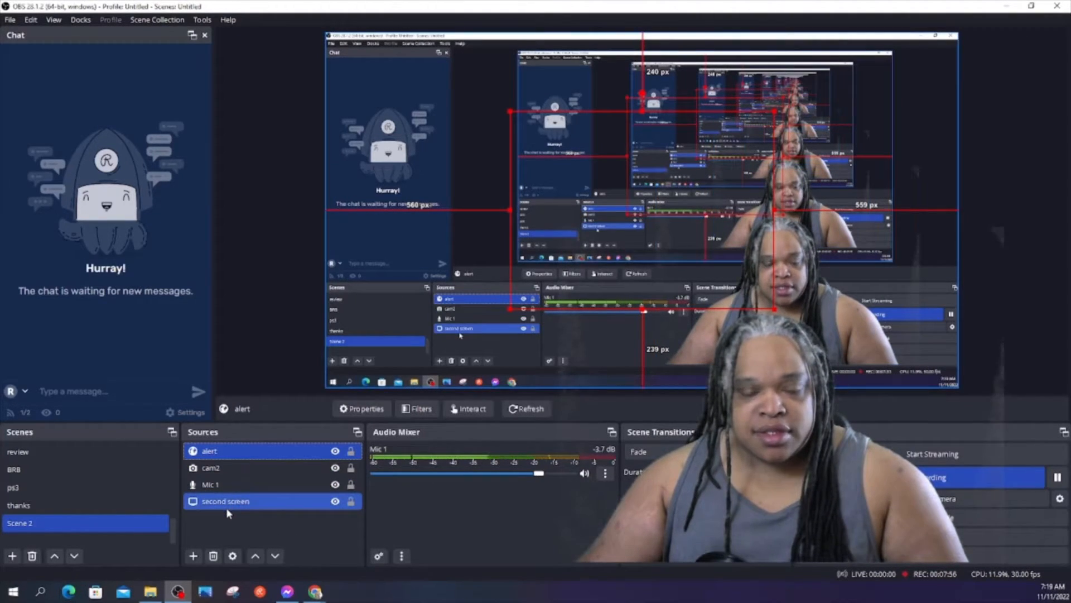
pyautogui.click(227, 505)
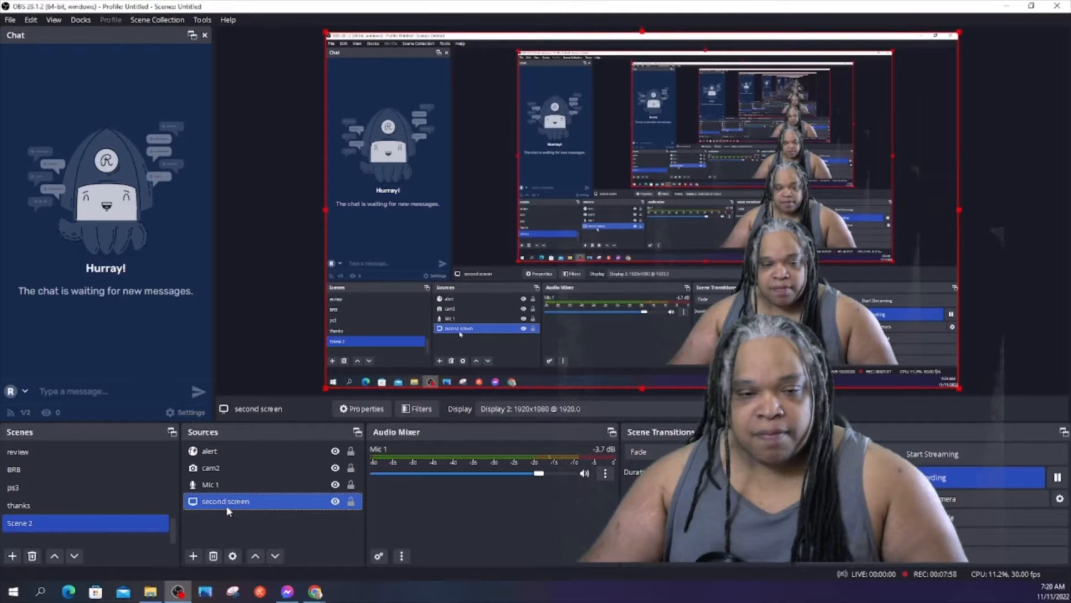
pyautogui.rightClick(238, 504)
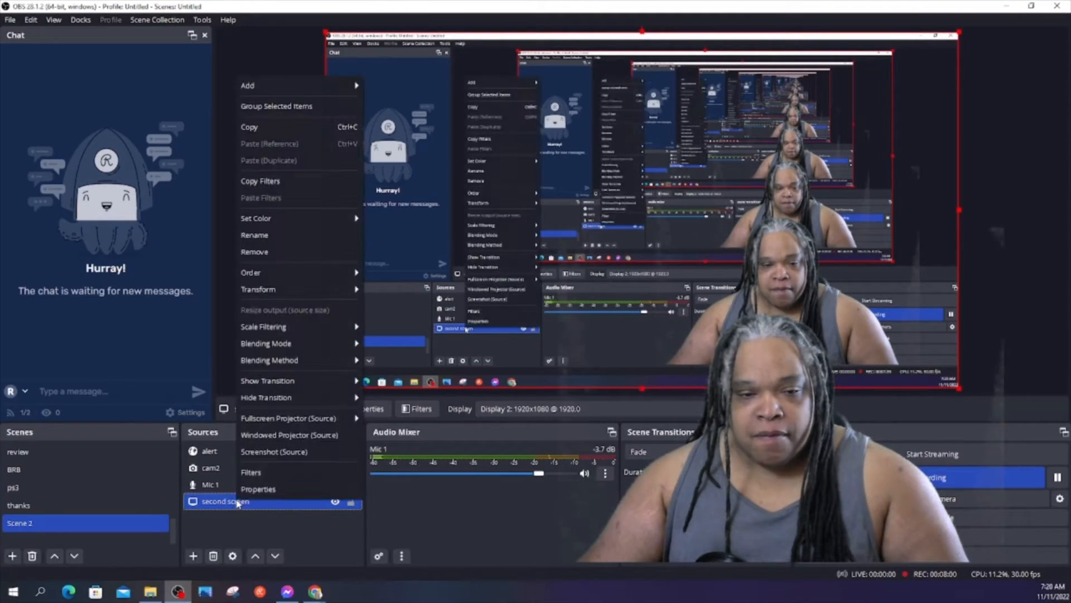
pyautogui.click(259, 490)
pyautogui.click(452, 318)
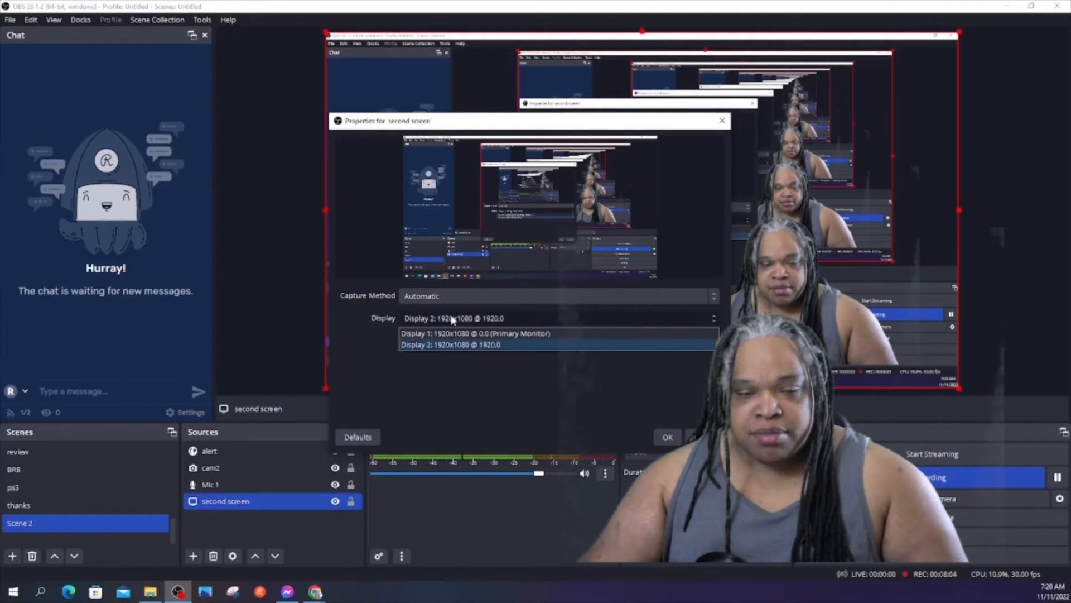
pyautogui.click(463, 333)
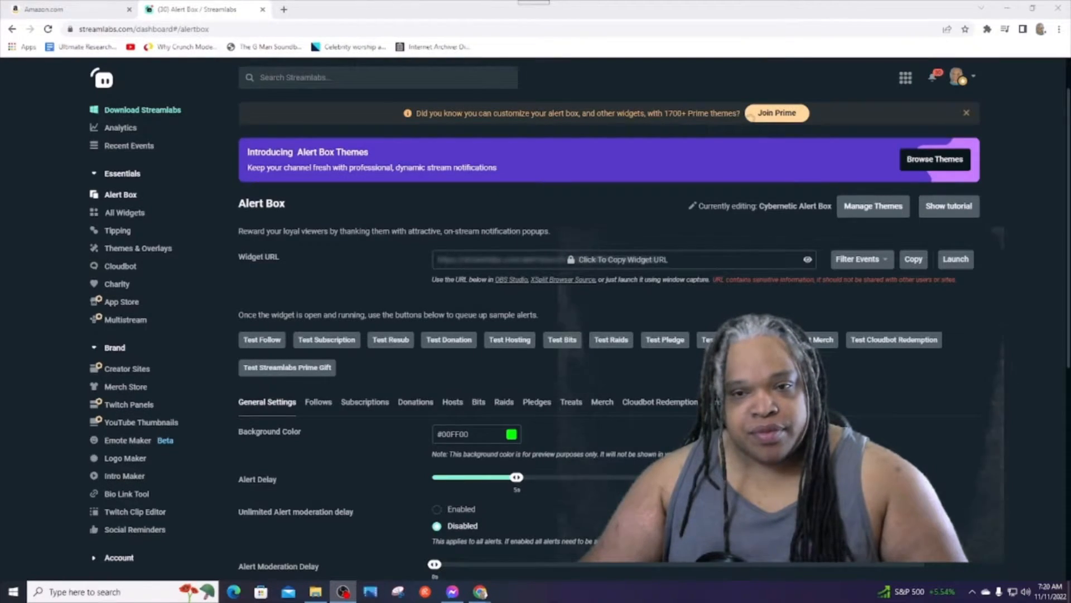
# Send a test follow alert from the Streamlabs Alert Box page, then return to OBS with Display 2 captured
pyautogui.click(257, 340)
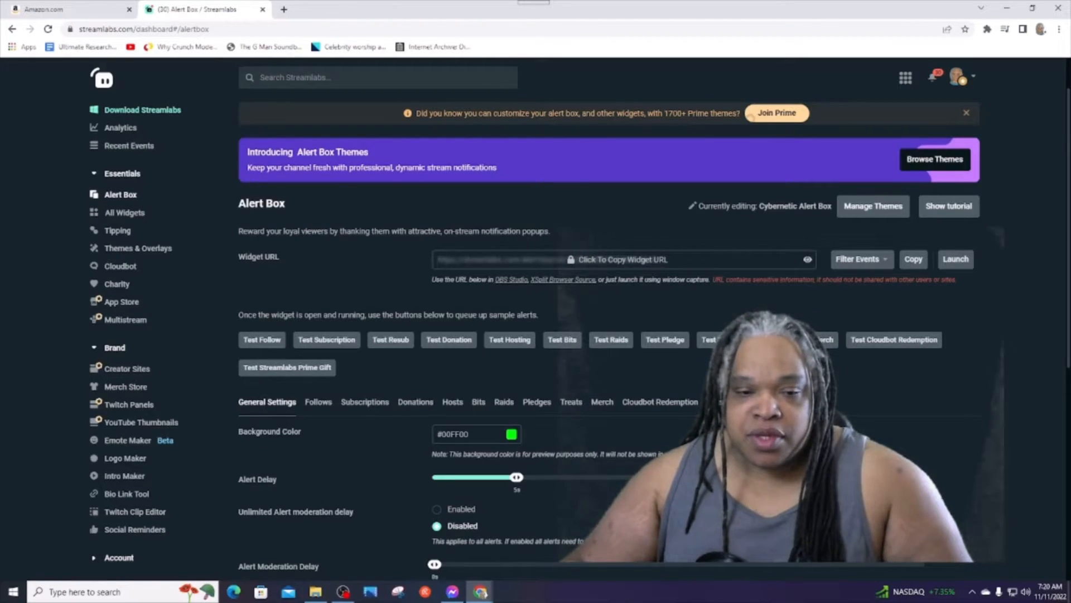
pyautogui.hotkey('alt', 'Tab')
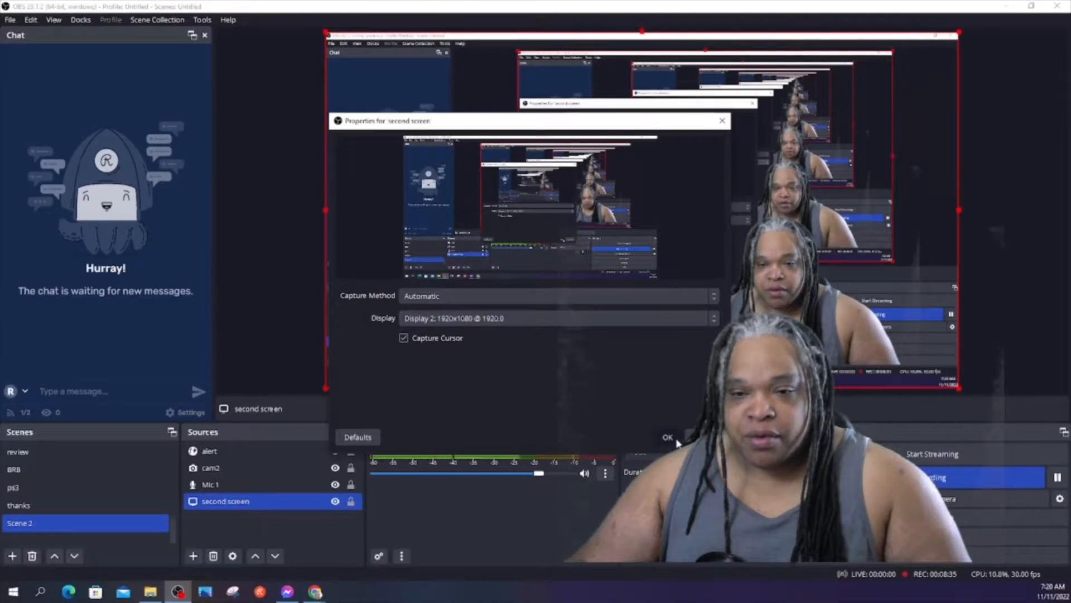
# Add the existing Audio Output Capture source to Scene 2
pyautogui.click(193, 556)
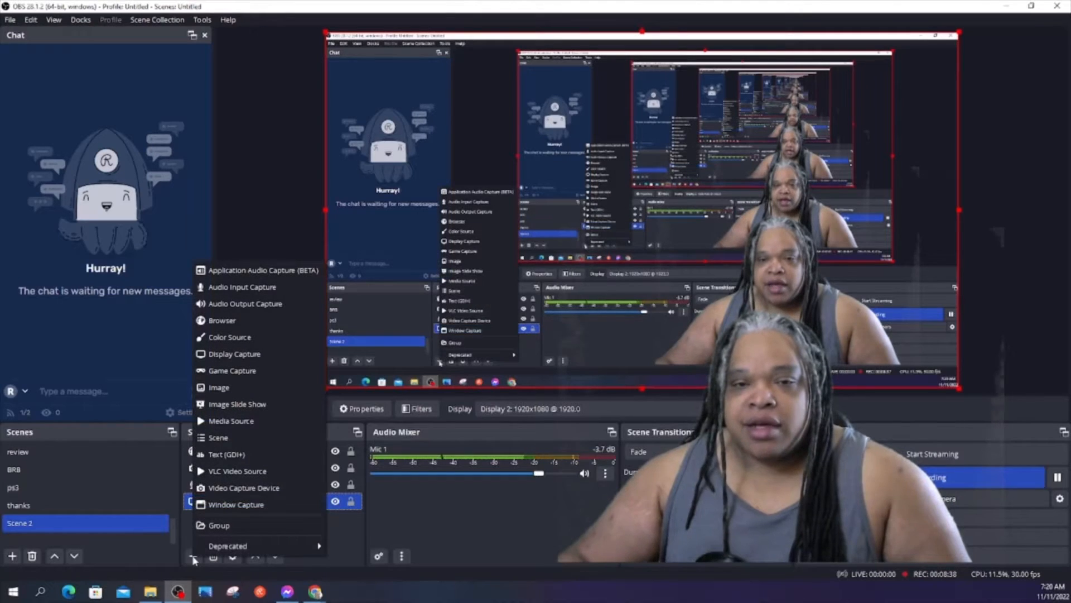
pyautogui.click(277, 310)
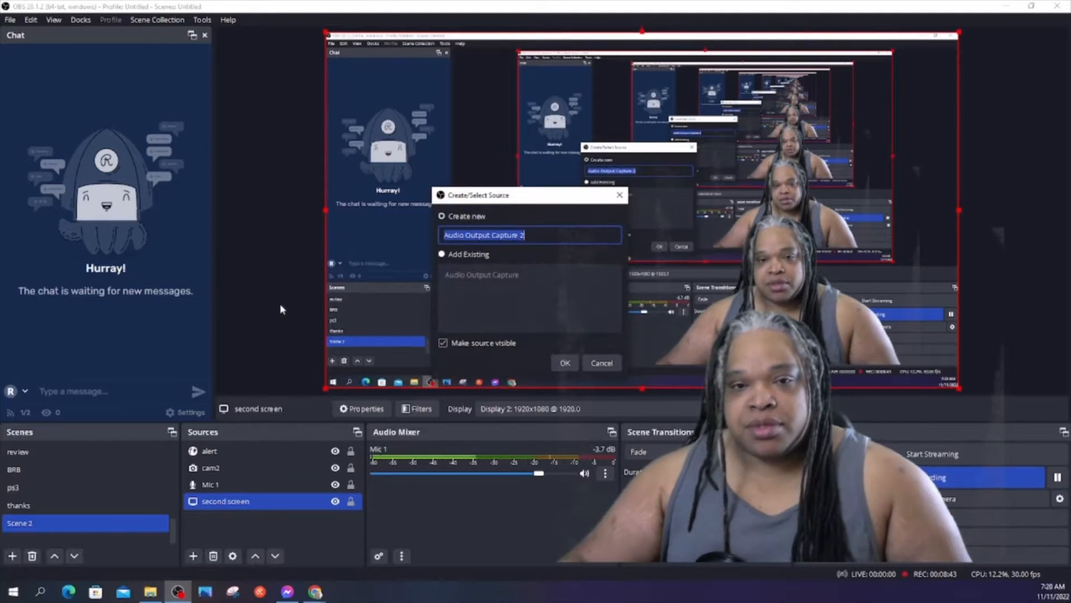
pyautogui.click(443, 255)
pyautogui.click(474, 274)
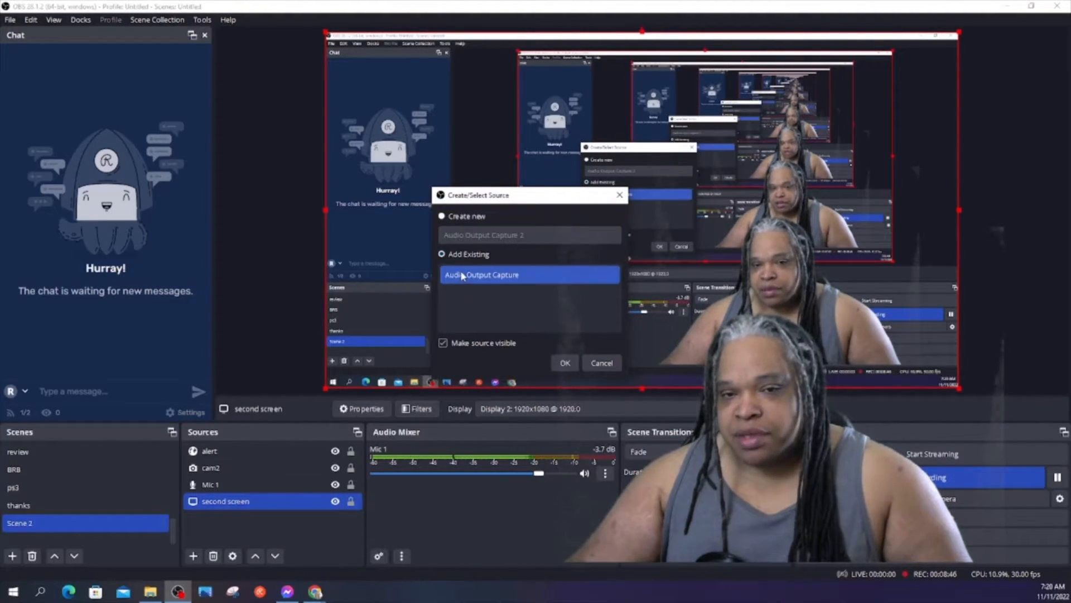
pyautogui.click(560, 364)
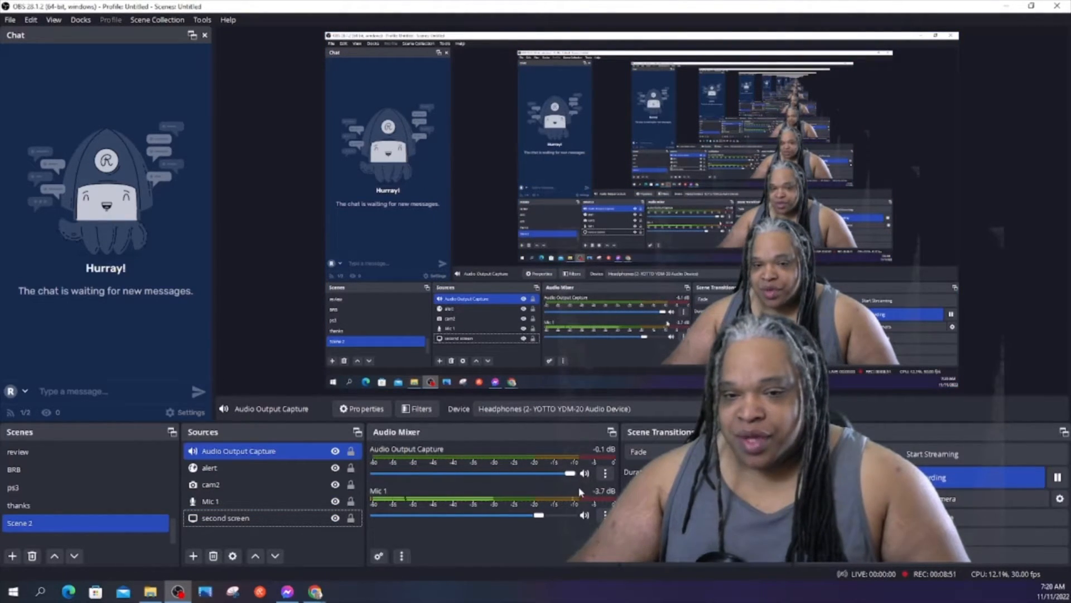
# Set the Audio Output Capture device to D24h-J09 (NVIDIA High Definition Audio)
pyautogui.rightClick(259, 450)
pyautogui.click(287, 440)
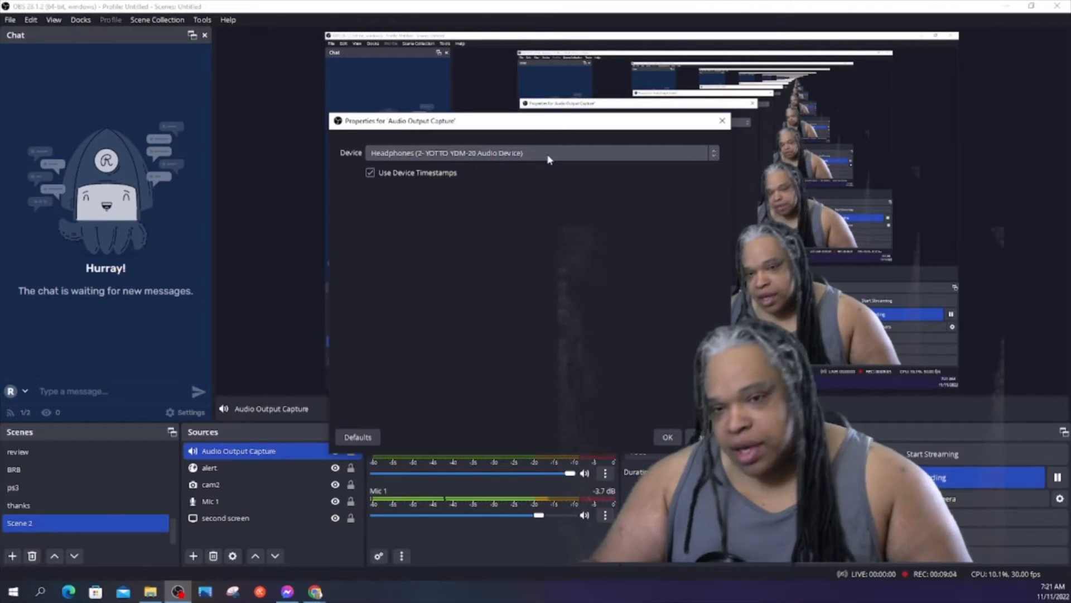
pyautogui.click(533, 154)
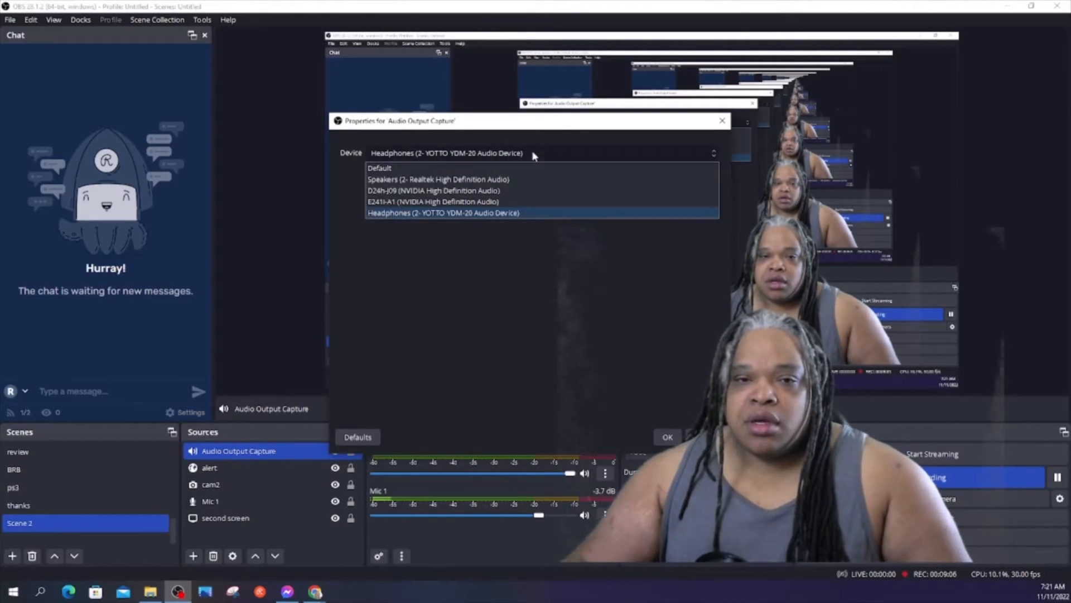
pyautogui.click(507, 193)
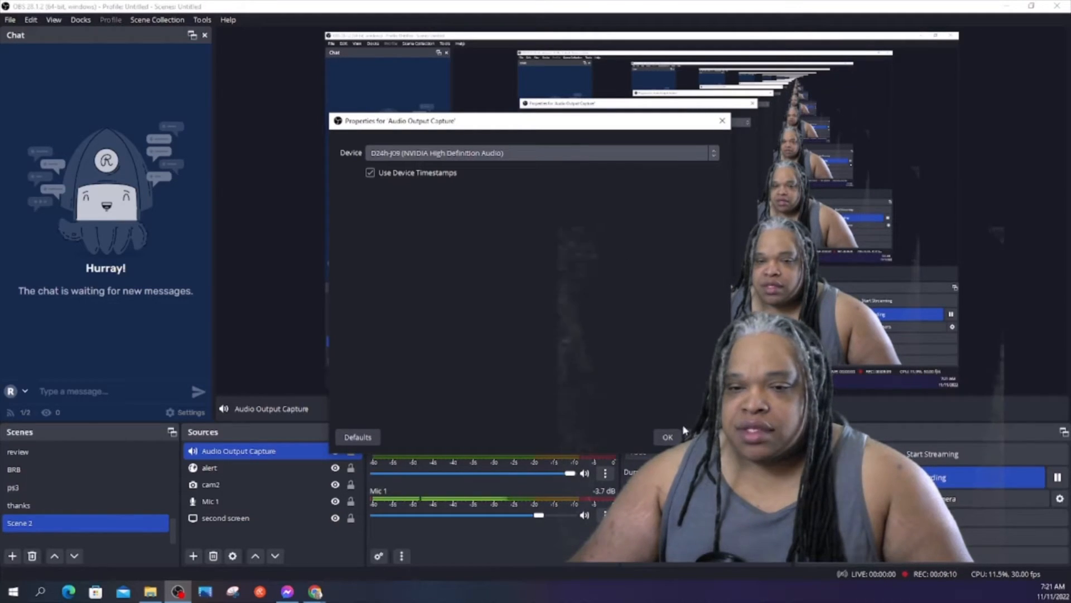
pyautogui.click(668, 437)
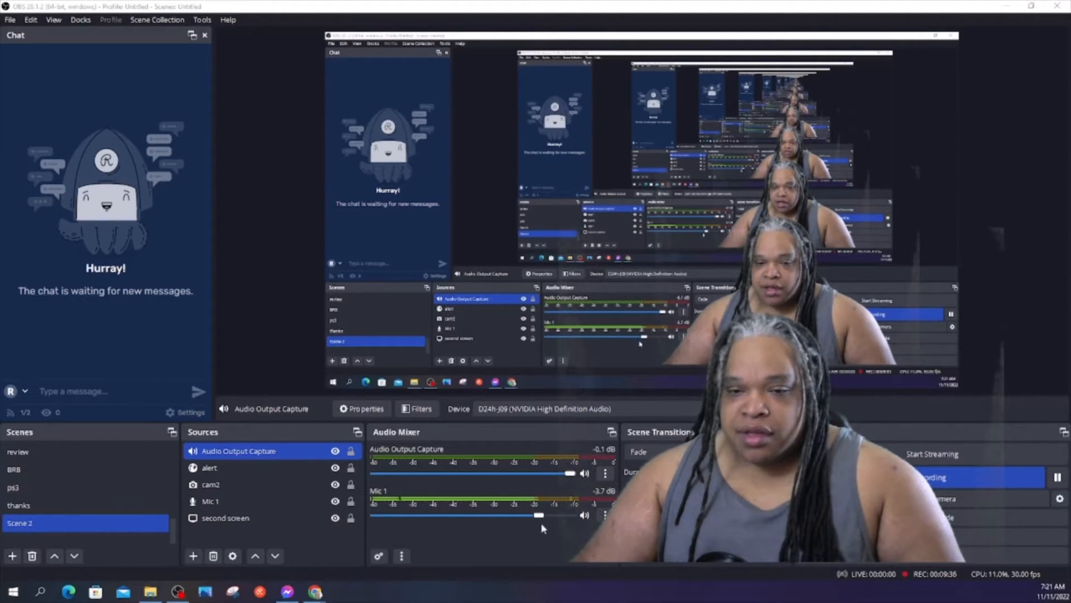
# Mute Mic 1 in the audio mixer and unmute it again
pyautogui.click(584, 515)
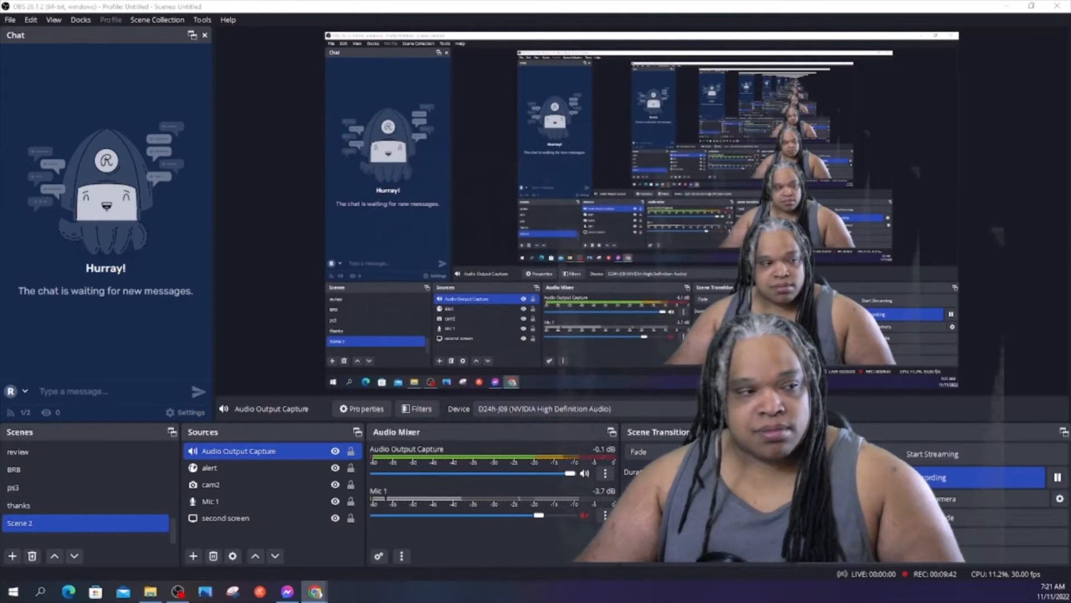
pyautogui.click(583, 515)
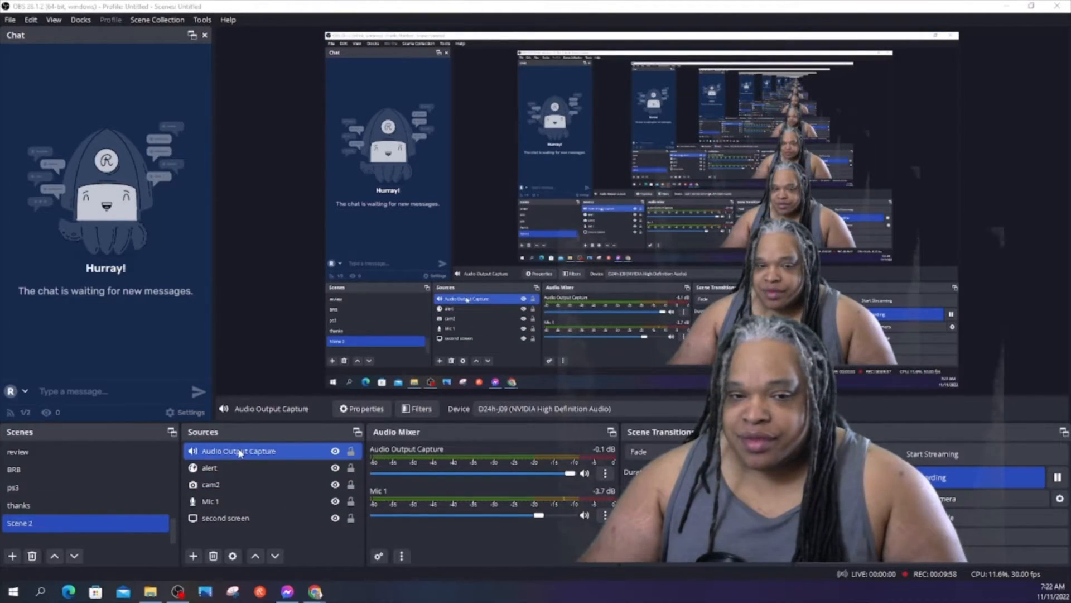
# Set the Audio Output Capture device to Headphones (2- YOTTO YDM-20 Audio Device)
pyautogui.rightClick(282, 450)
pyautogui.click(293, 436)
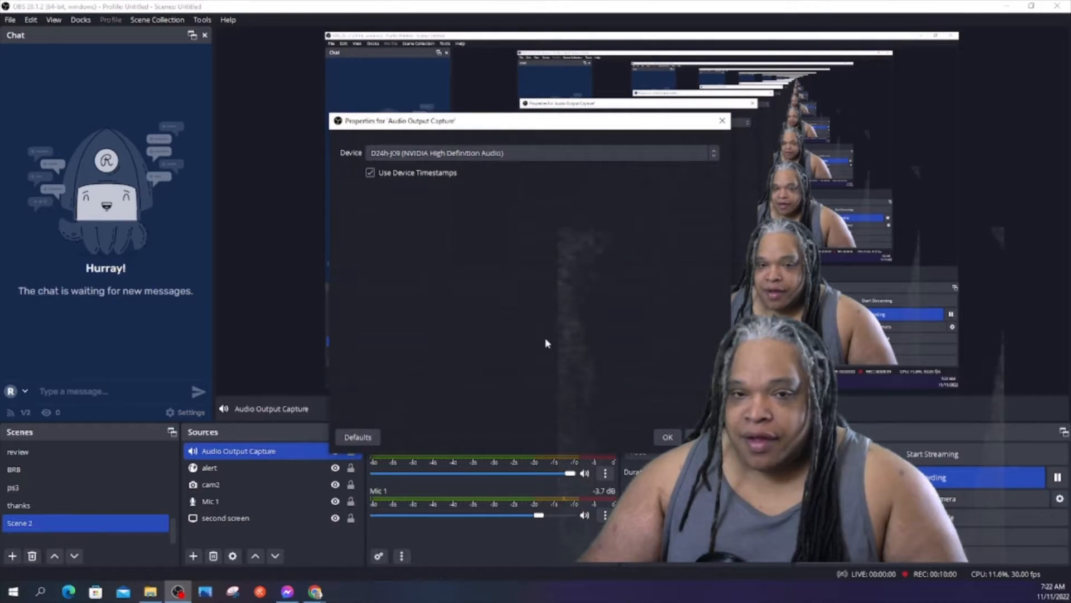
pyautogui.click(558, 154)
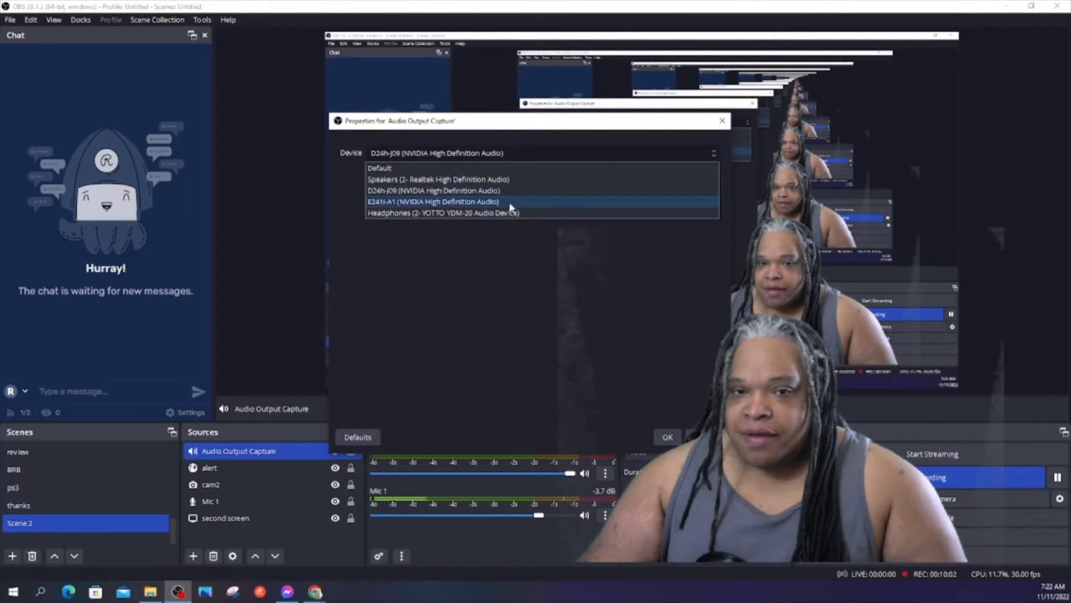
pyautogui.click(490, 214)
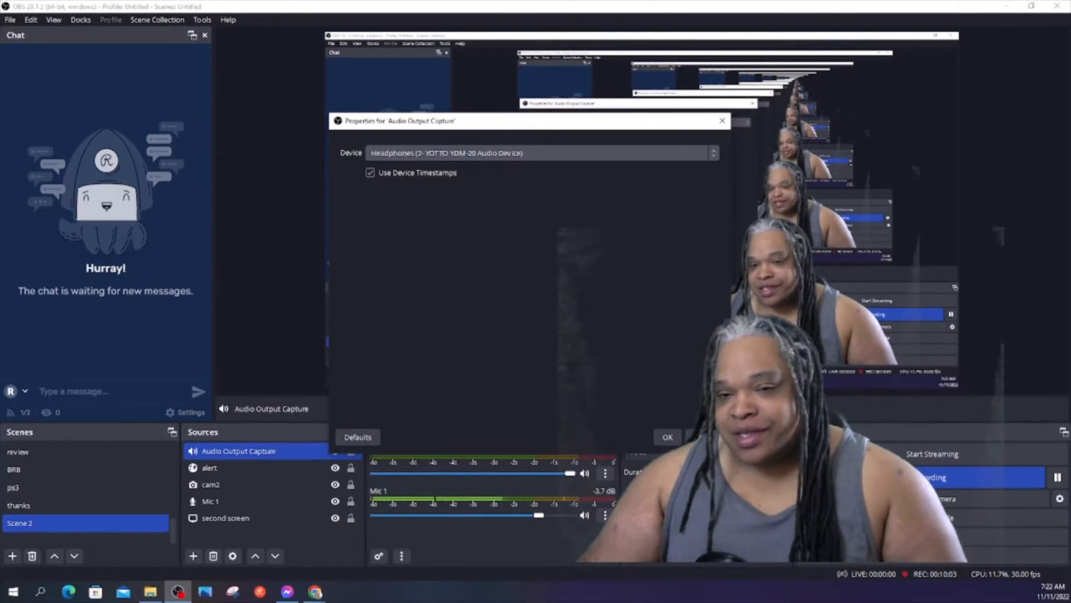
pyautogui.click(668, 438)
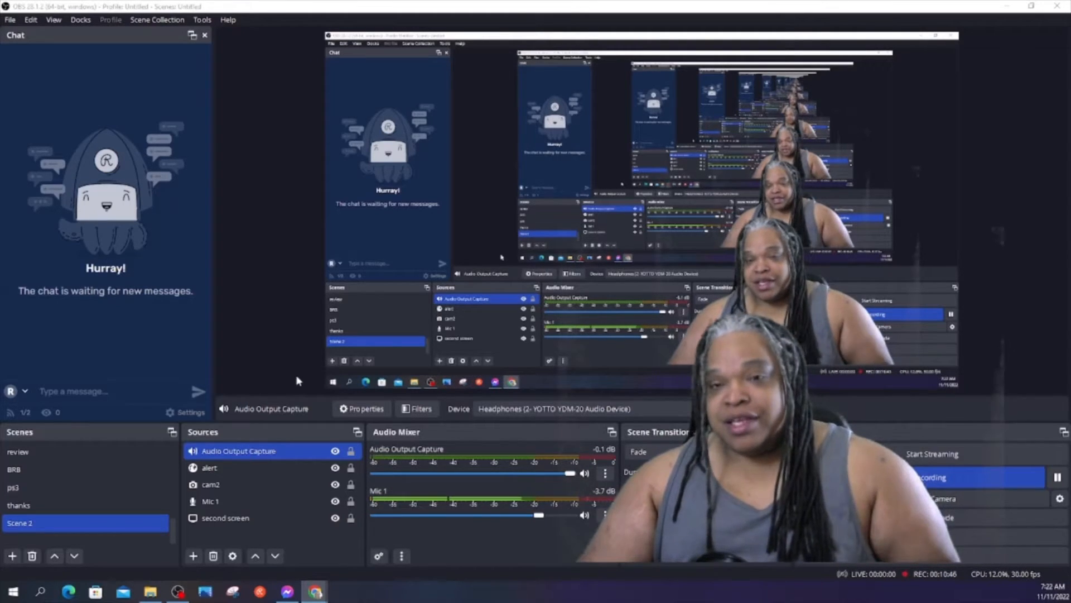
pyautogui.keyDown('ctrl'); pyautogui.click(199, 470); pyautogui.keyUp('ctrl')
pyautogui.keyDown('ctrl'); pyautogui.click(200, 470); pyautogui.keyUp('ctrl')
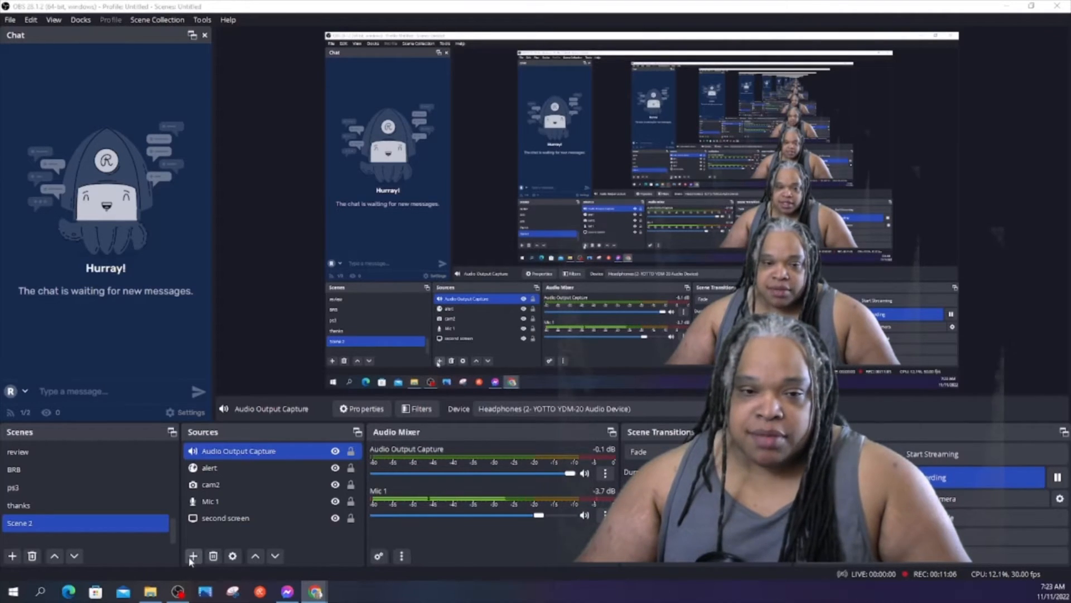
# Turn off the Chroma Key filter on the cam2 source and close its filters
pyautogui.keyDown('ctrl'); pyautogui.click(222, 484); pyautogui.keyUp('ctrl')
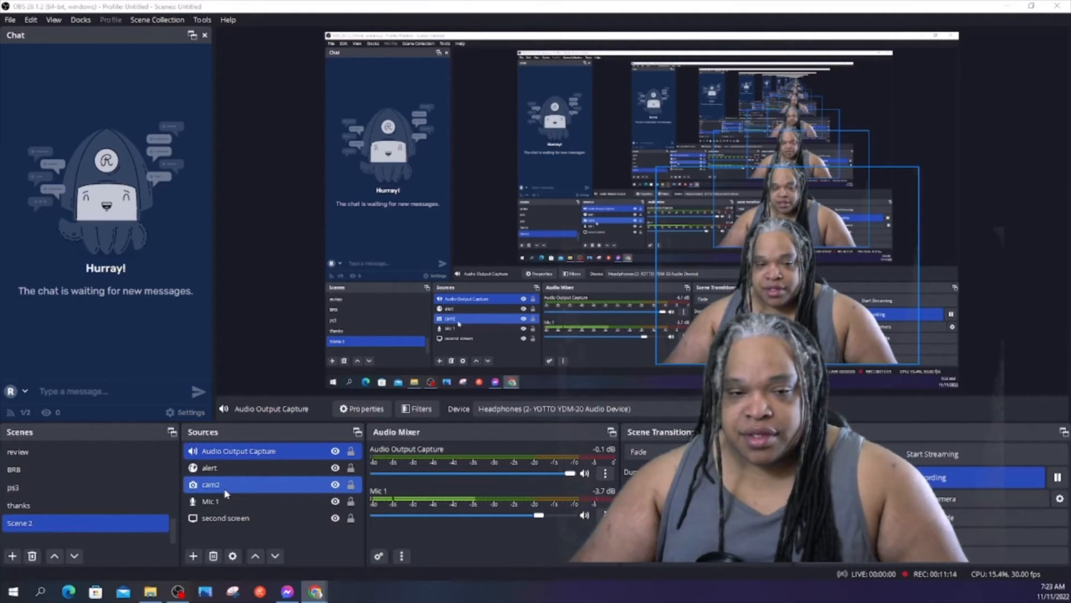
pyautogui.click(226, 493)
pyautogui.rightClick(227, 491)
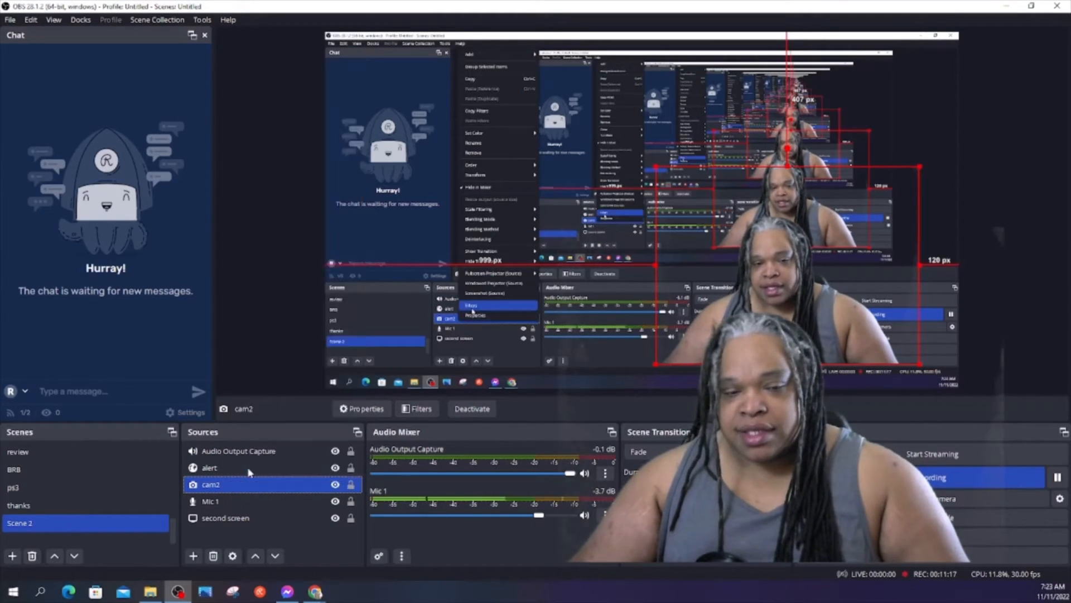
pyautogui.click(248, 466)
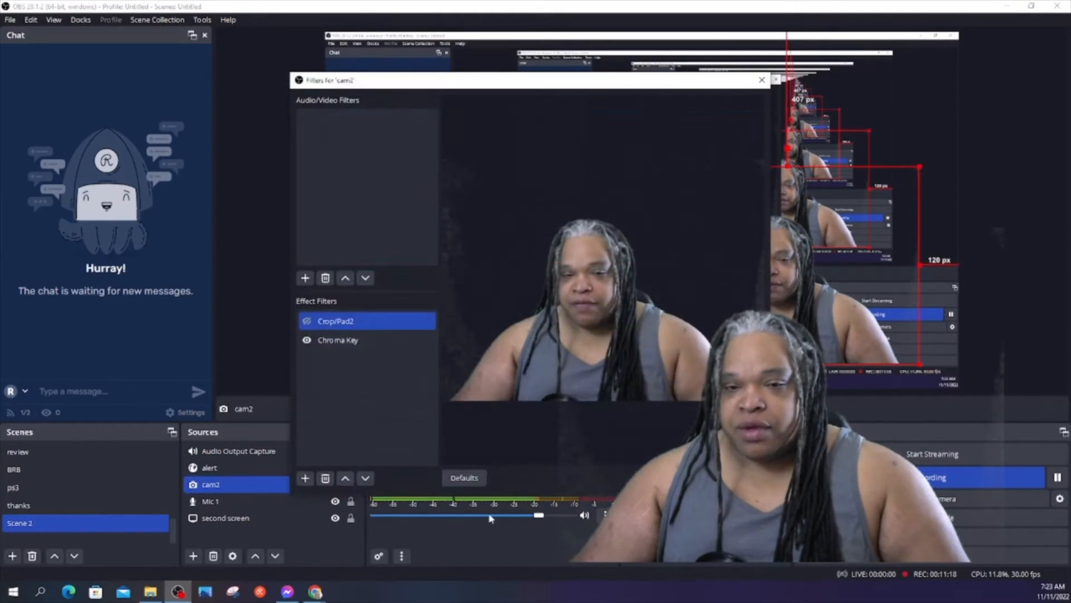
pyautogui.click(307, 340)
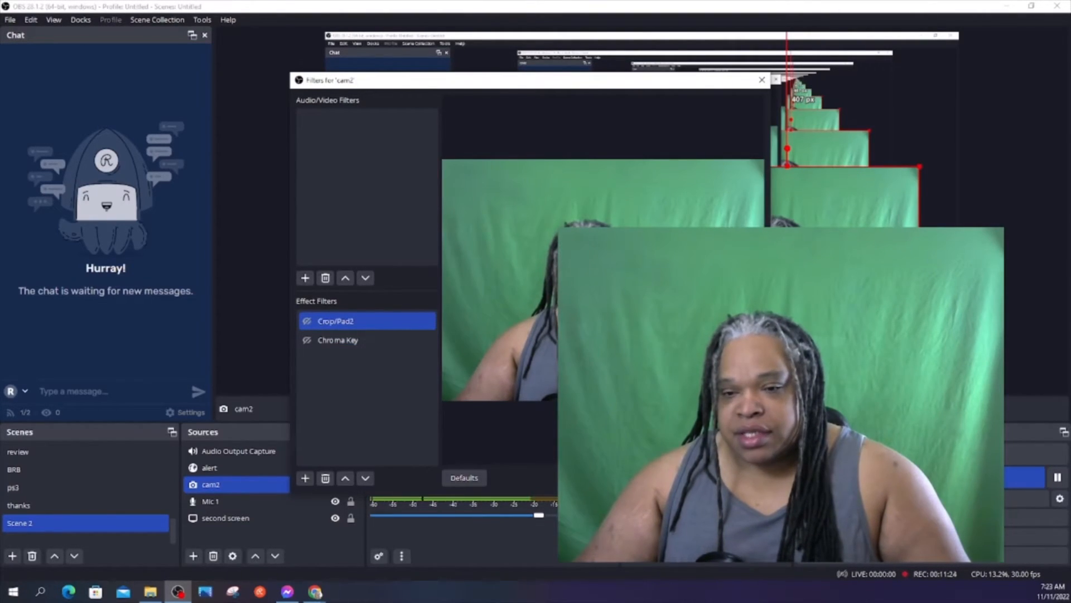
pyautogui.press('Escape')
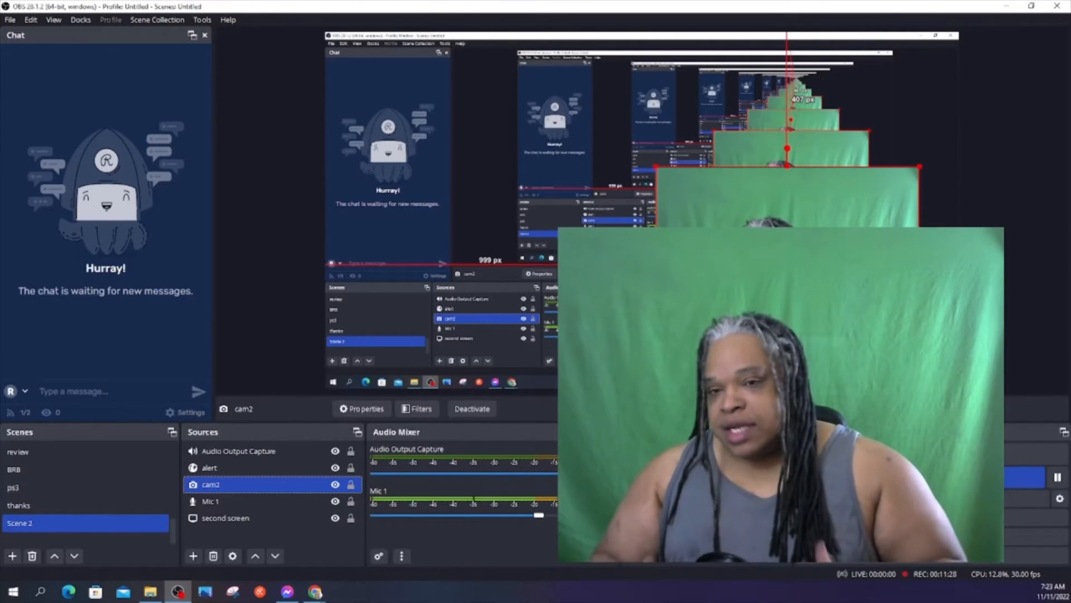
# Turn the Chroma Key filter on cam2 back on and close its filters
pyautogui.rightClick(235, 485)
pyautogui.click(293, 462)
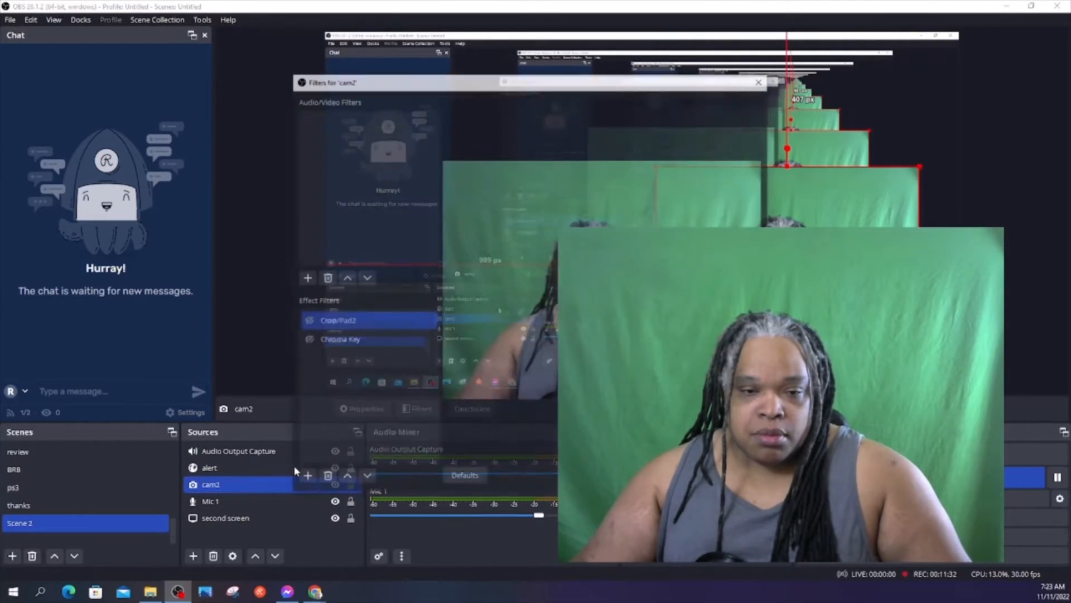
pyautogui.click(307, 339)
pyautogui.click(743, 477)
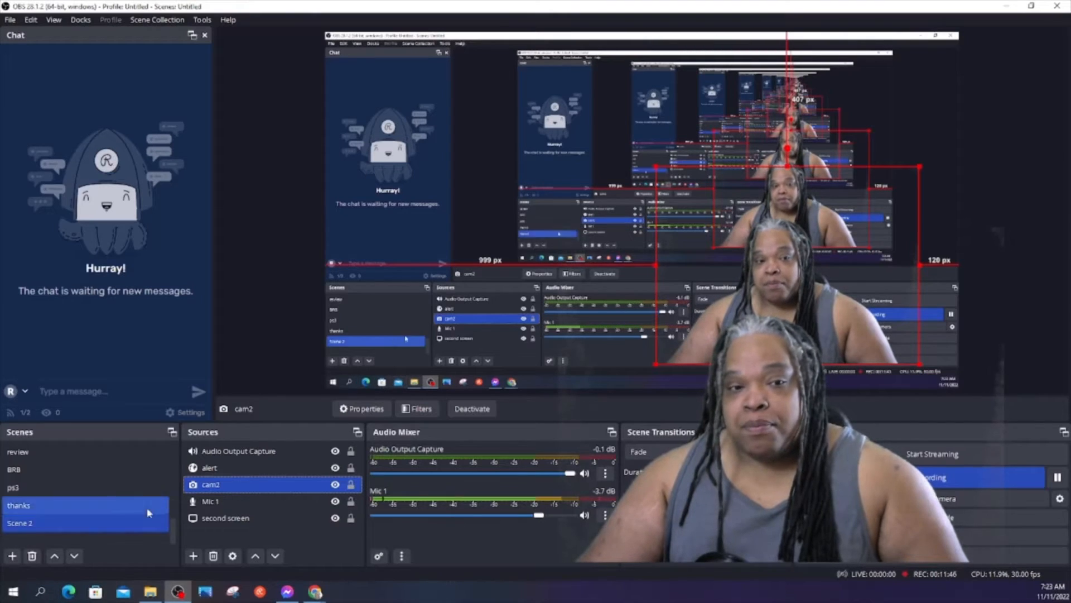
pyautogui.keyDown('ctrl'); pyautogui.click(193, 502); pyautogui.keyUp('ctrl')
pyautogui.keyDown('ctrl'); pyautogui.click(203, 502); pyautogui.keyUp('ctrl')
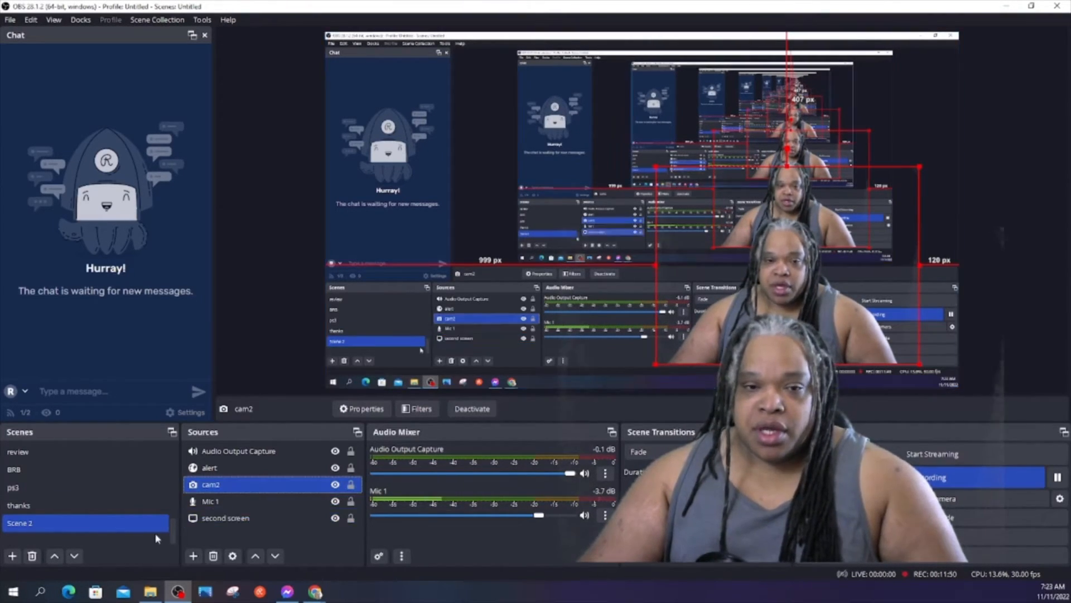
# Create a new Image source named Image in Scene 2 and view the file picker for its image file, choosing no file
pyautogui.click(194, 556)
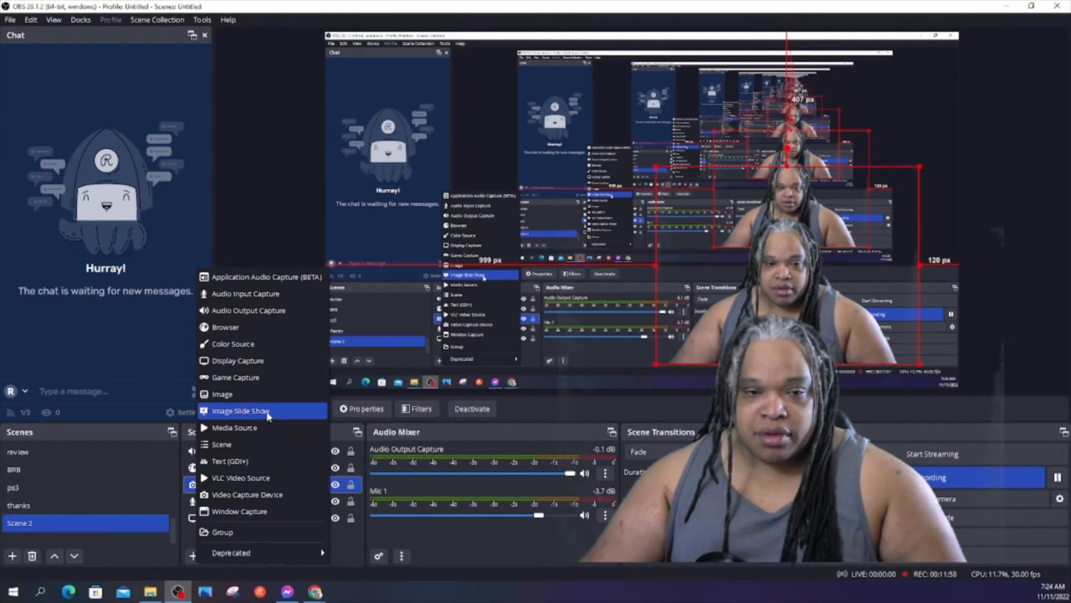
pyautogui.click(264, 393)
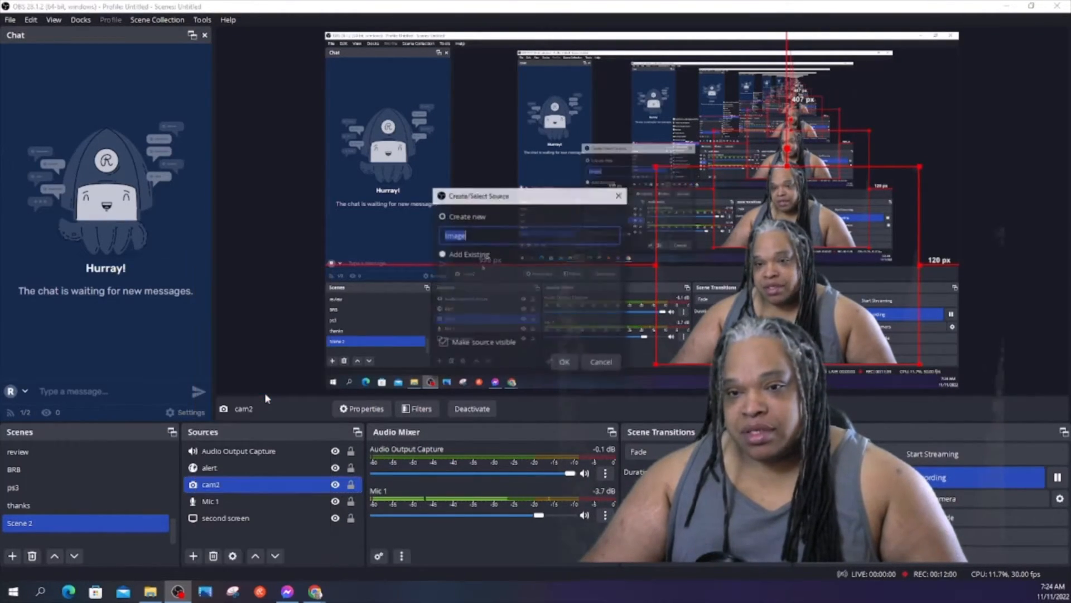
pyautogui.moveTo(529, 199); pyautogui.dragTo(505, 171)
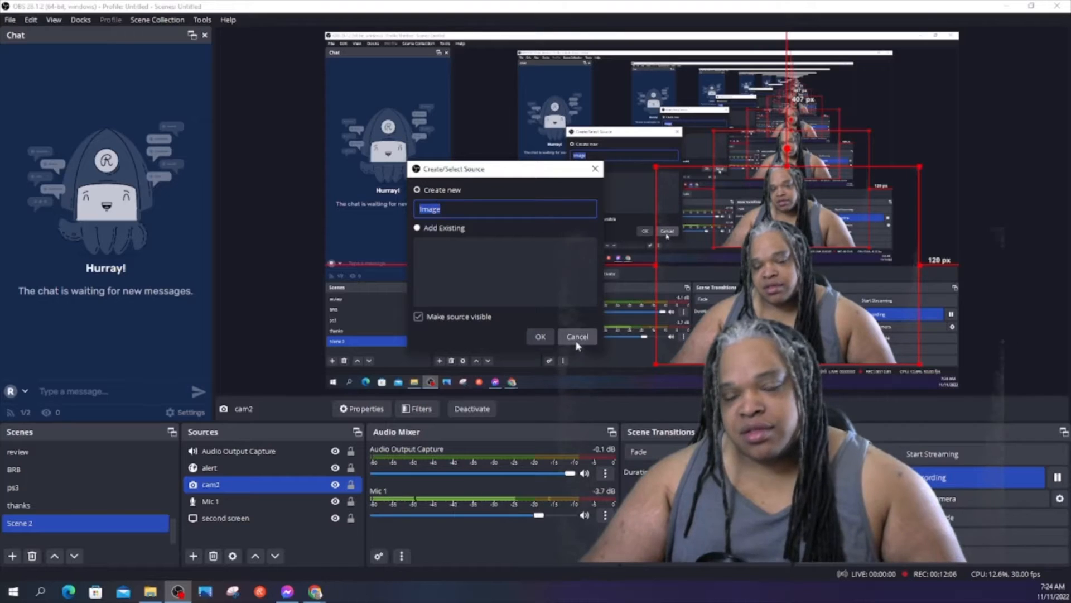
pyautogui.click(549, 338)
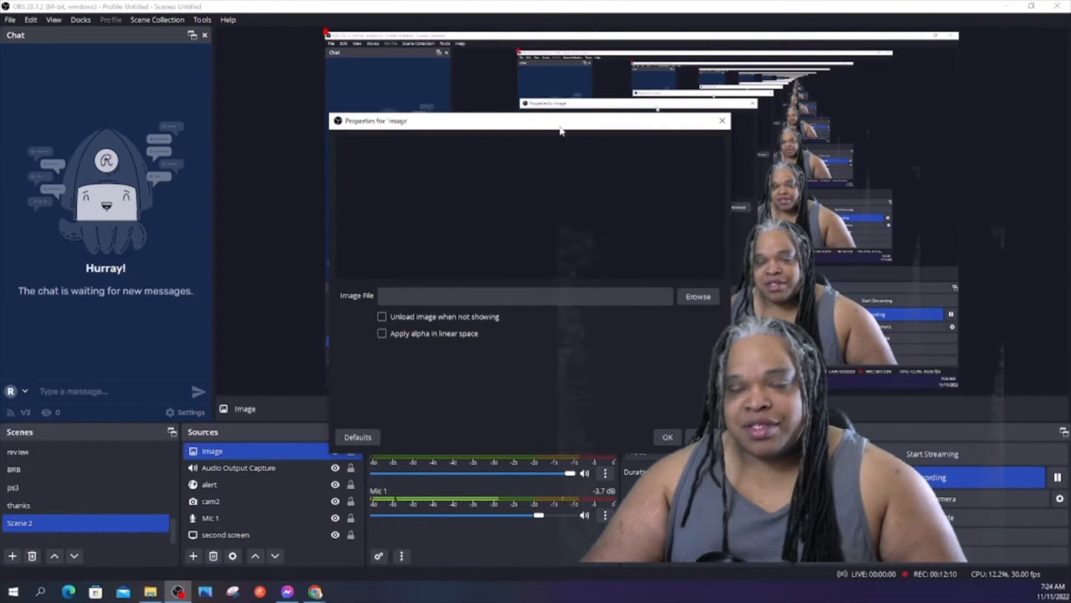
pyautogui.click(704, 301)
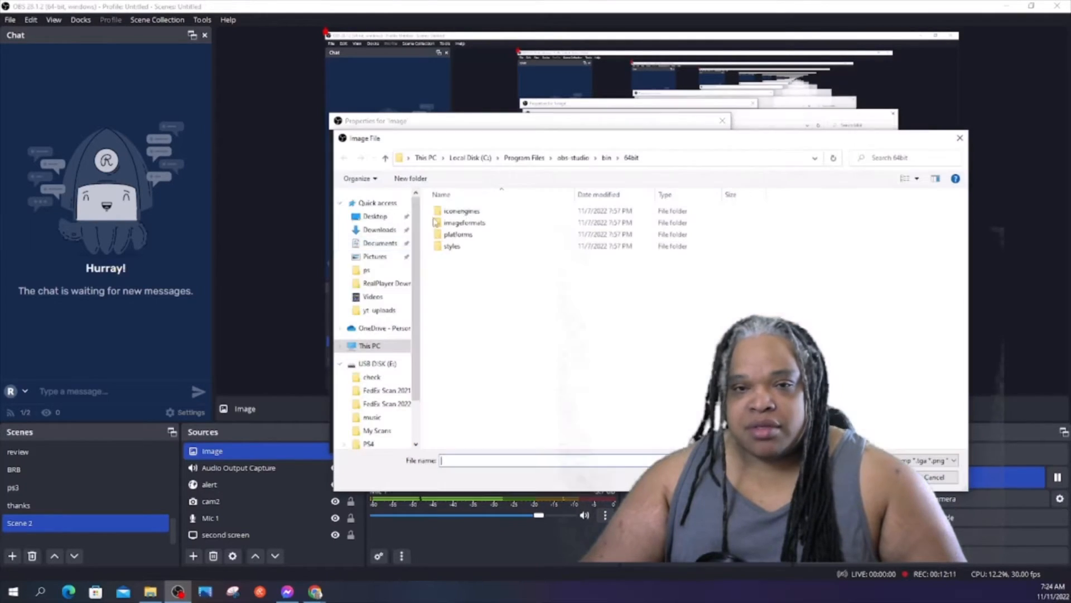
pyautogui.press('Escape')
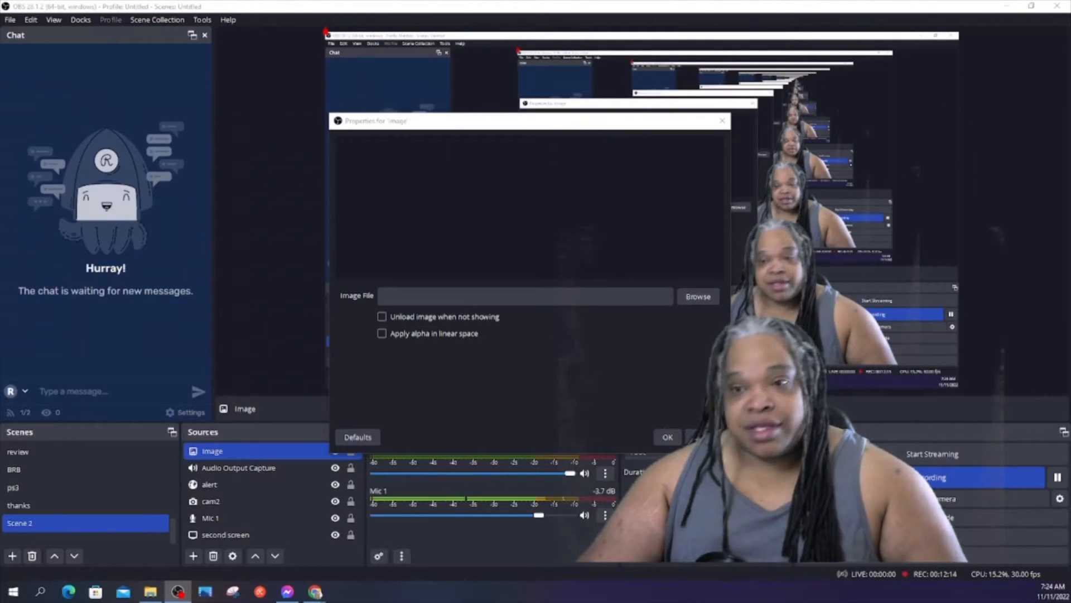